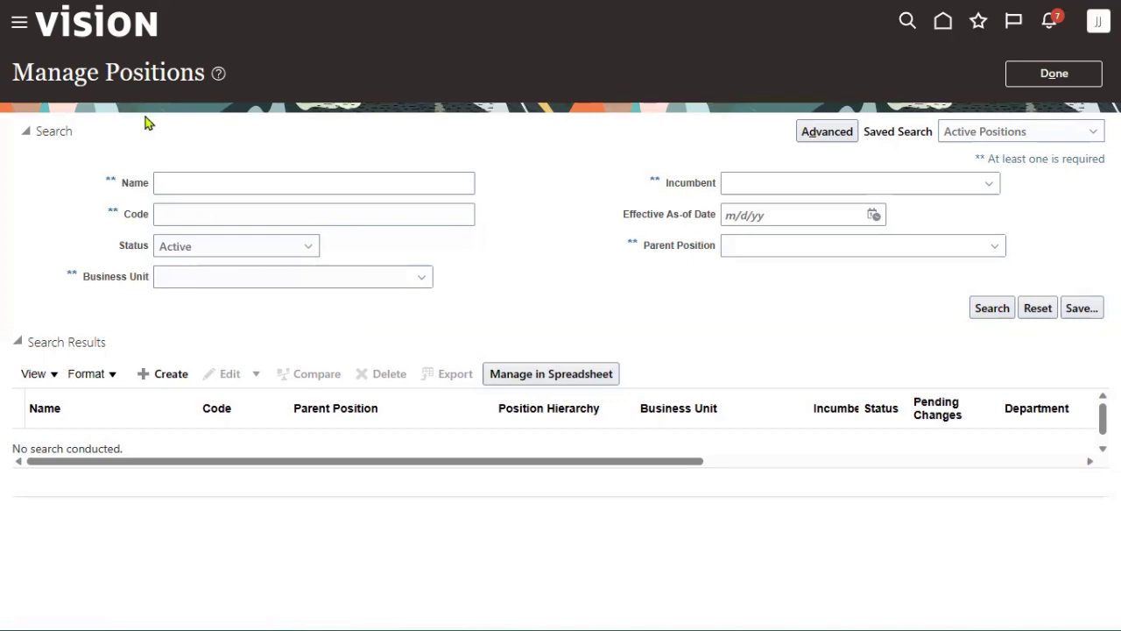
# Find the Establish Enterprise Structures task by searching 'establish enter', open it, and select PRITHIVI_ENTERPRISE.
pyautogui.click(1053, 77)
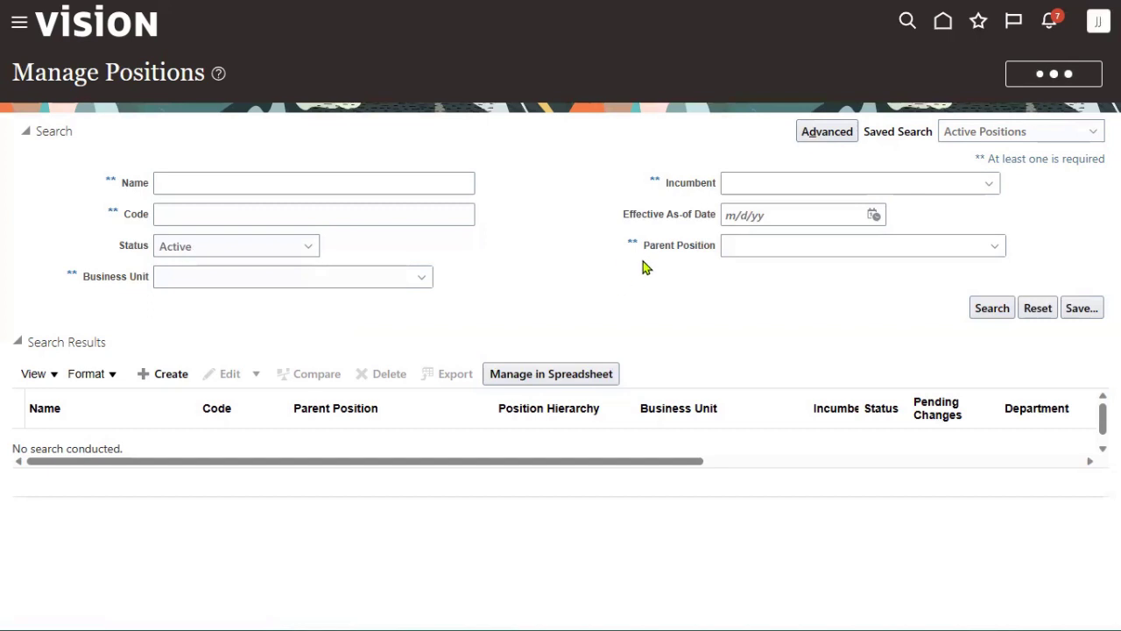
pyautogui.click(547, 119)
pyautogui.write('e')
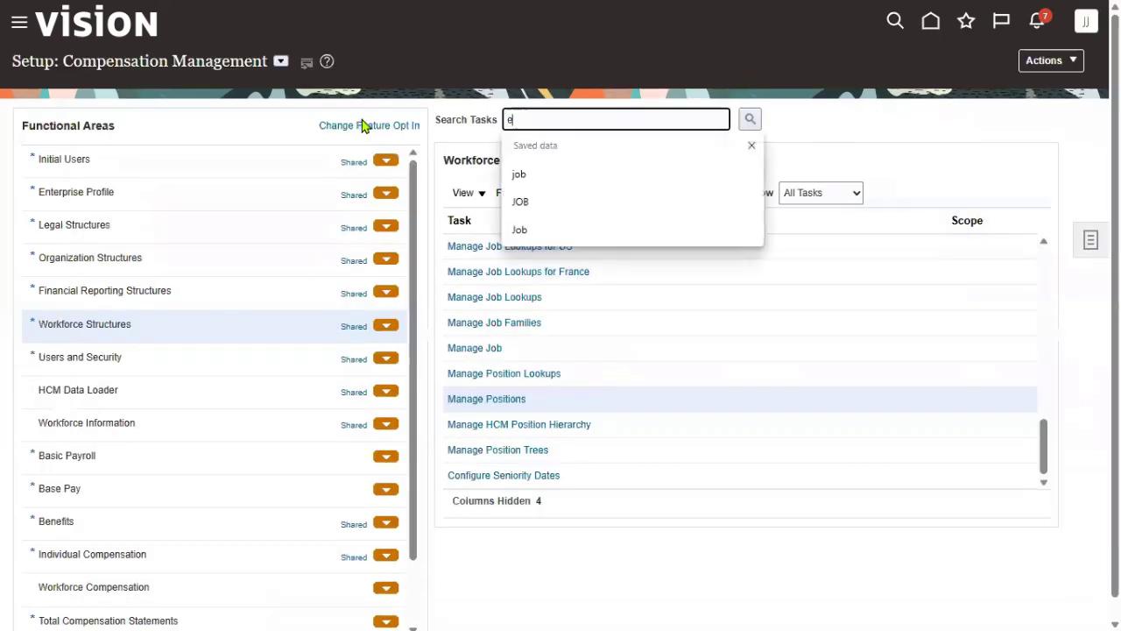
pyautogui.write('stablish enter')
pyautogui.click(577, 174)
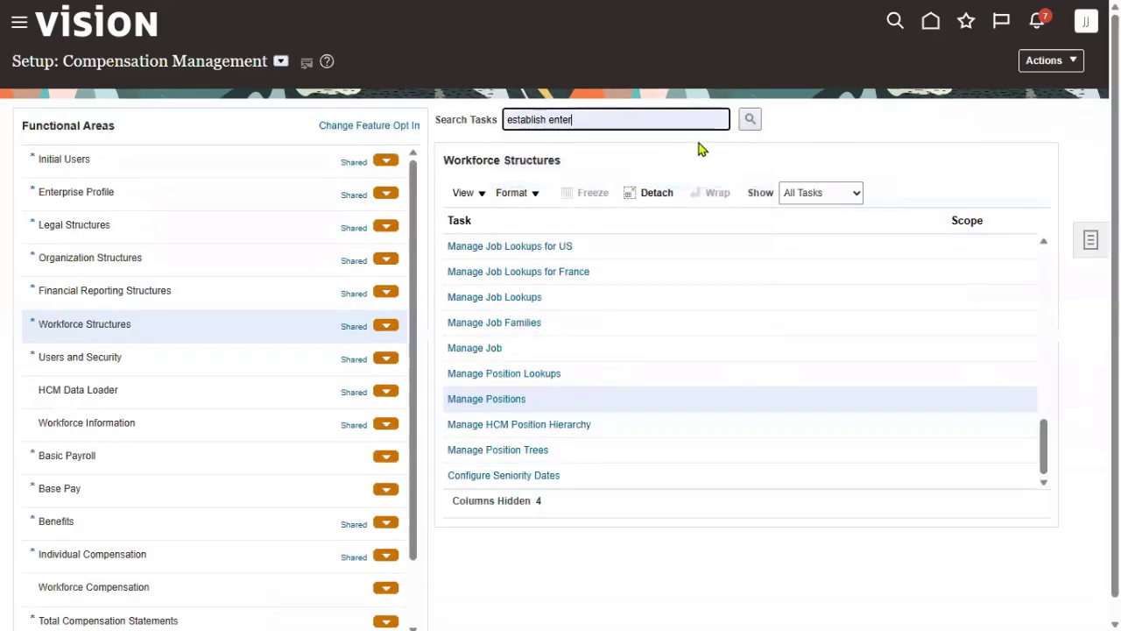
pyautogui.click(750, 119)
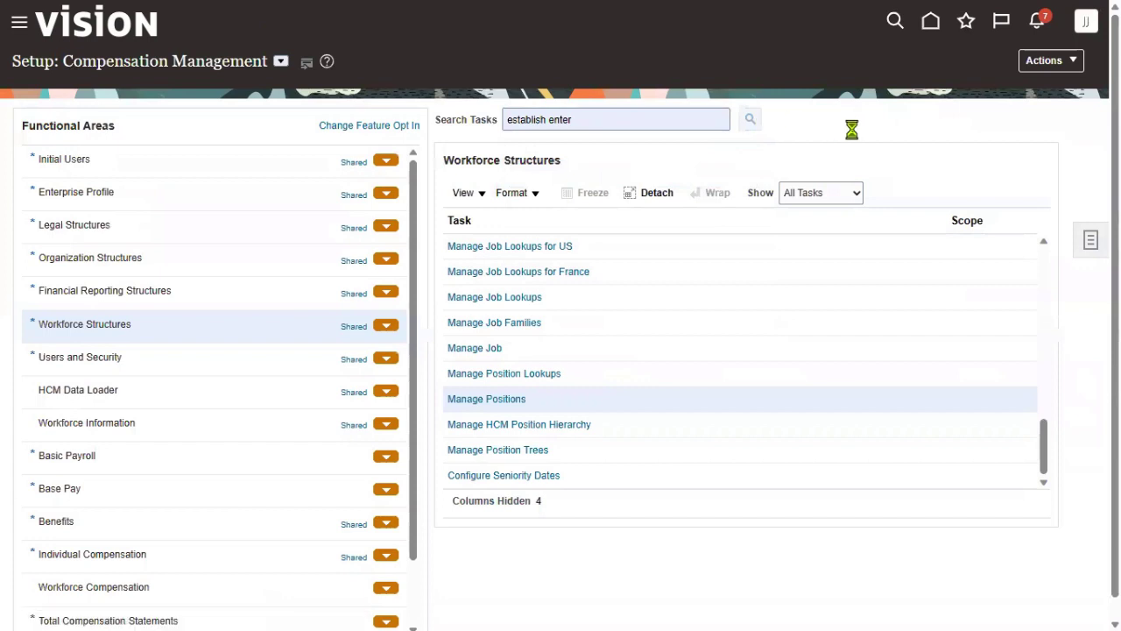
pyautogui.click(550, 400)
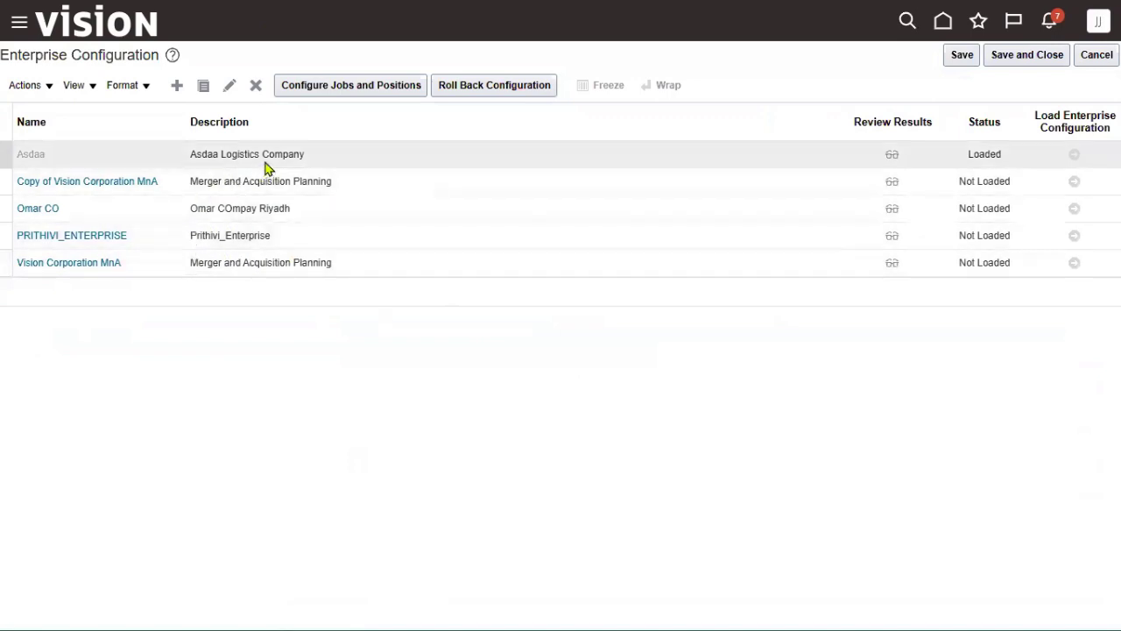
pyautogui.click(311, 231)
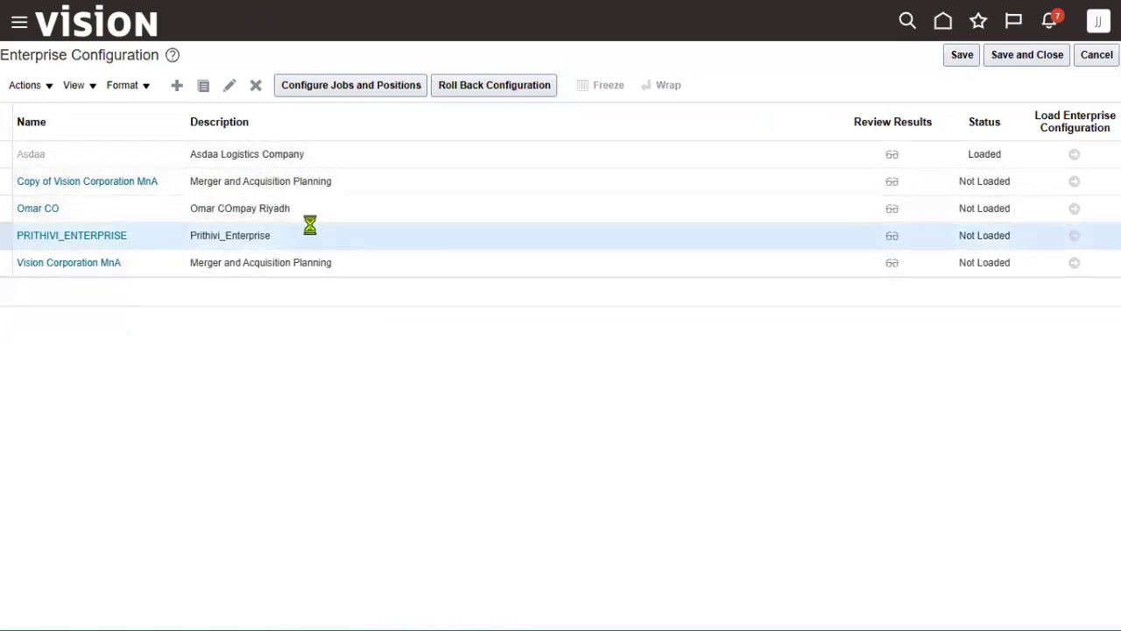
# In Configure Jobs and Positions, explore other options, replace people via headcount, and use positions and hierarchies for reporting.
pyautogui.click(332, 92)
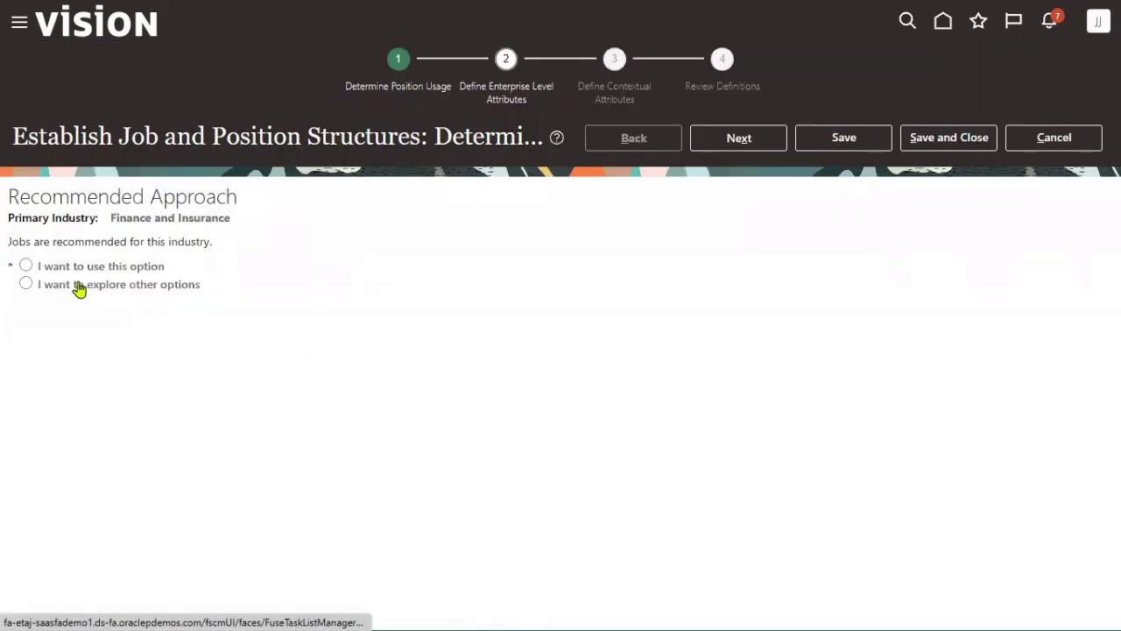
pyautogui.click(79, 285)
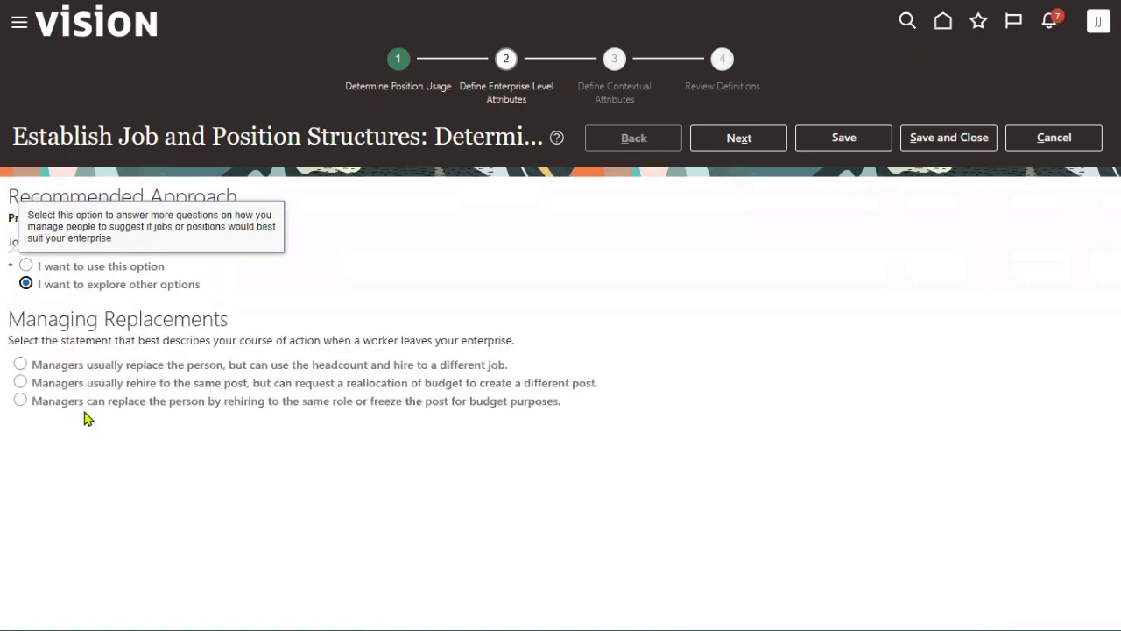
pyautogui.click(70, 369)
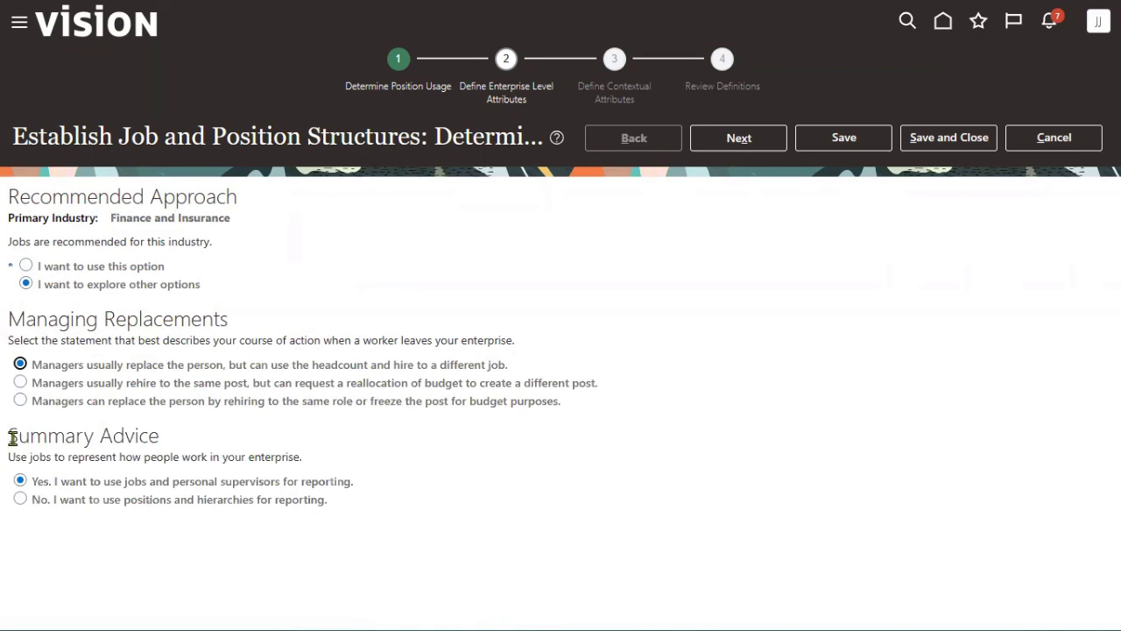
pyautogui.moveTo(12, 438); pyautogui.dragTo(132, 438)
pyautogui.click(123, 441)
pyautogui.click(39, 501)
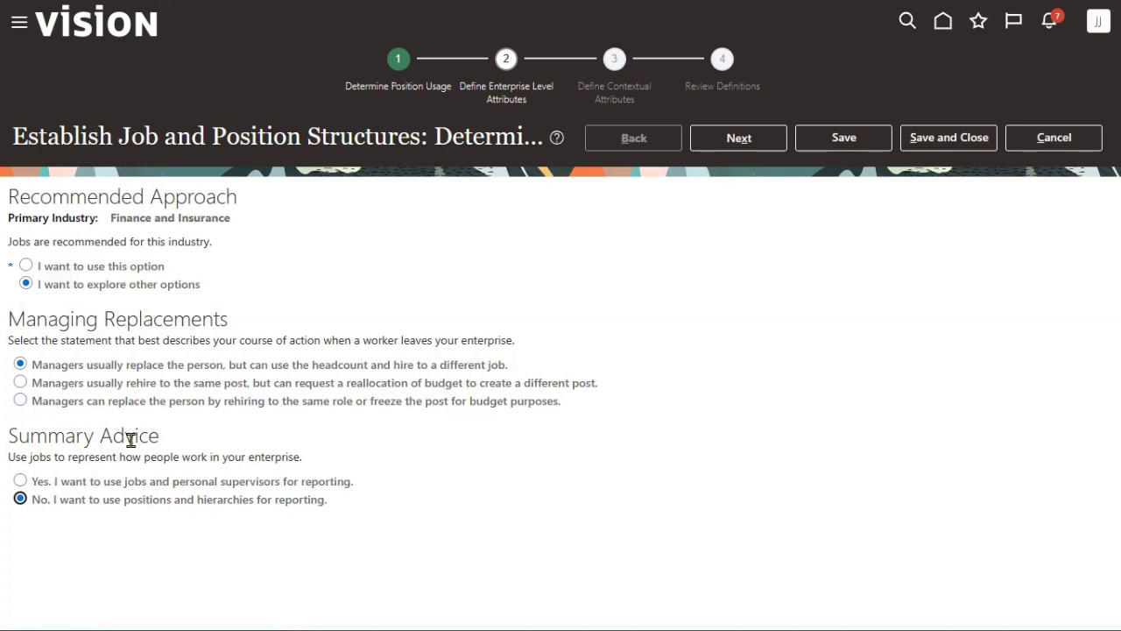
# Cancel the job and position wizard, discard unsaved changes, and save and close the enterprise configuration.
pyautogui.click(1040, 147)
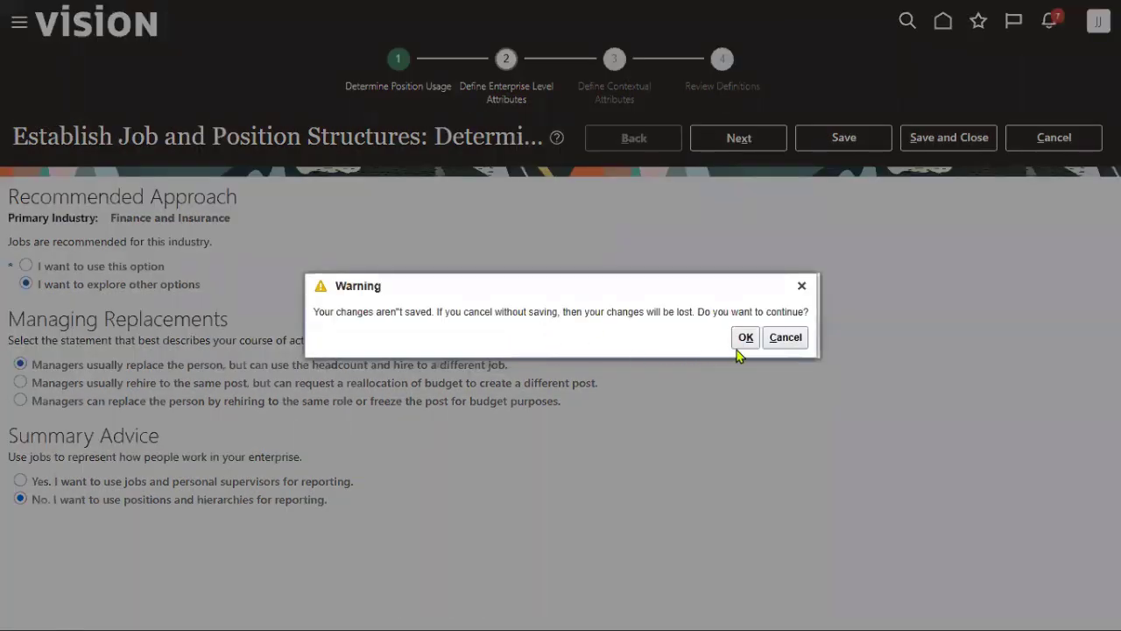
pyautogui.click(743, 340)
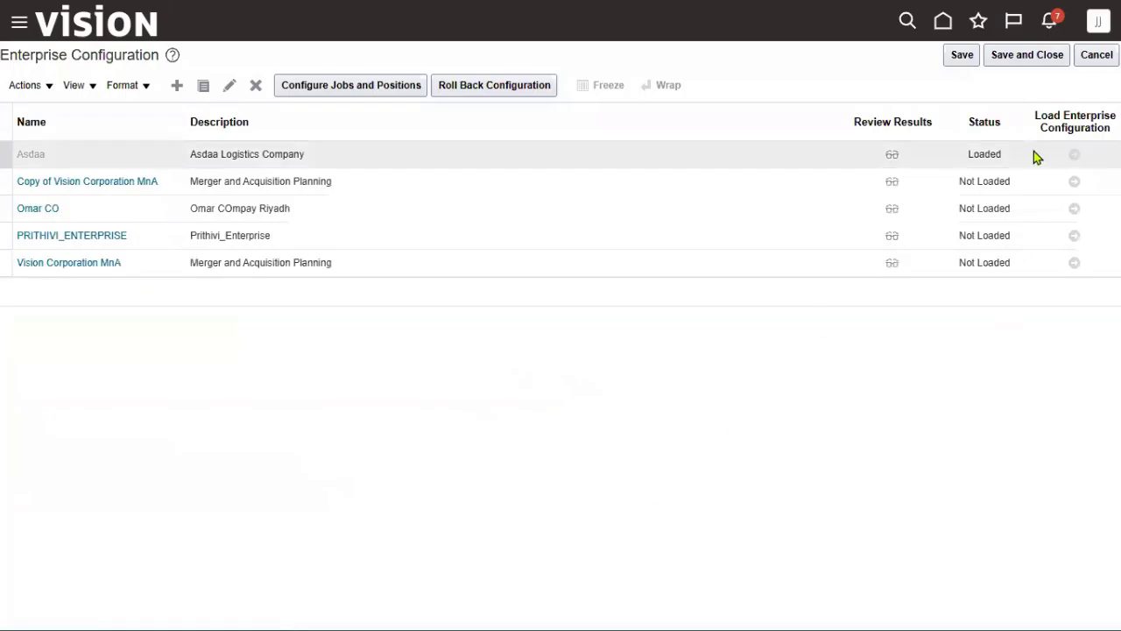
pyautogui.click(1049, 55)
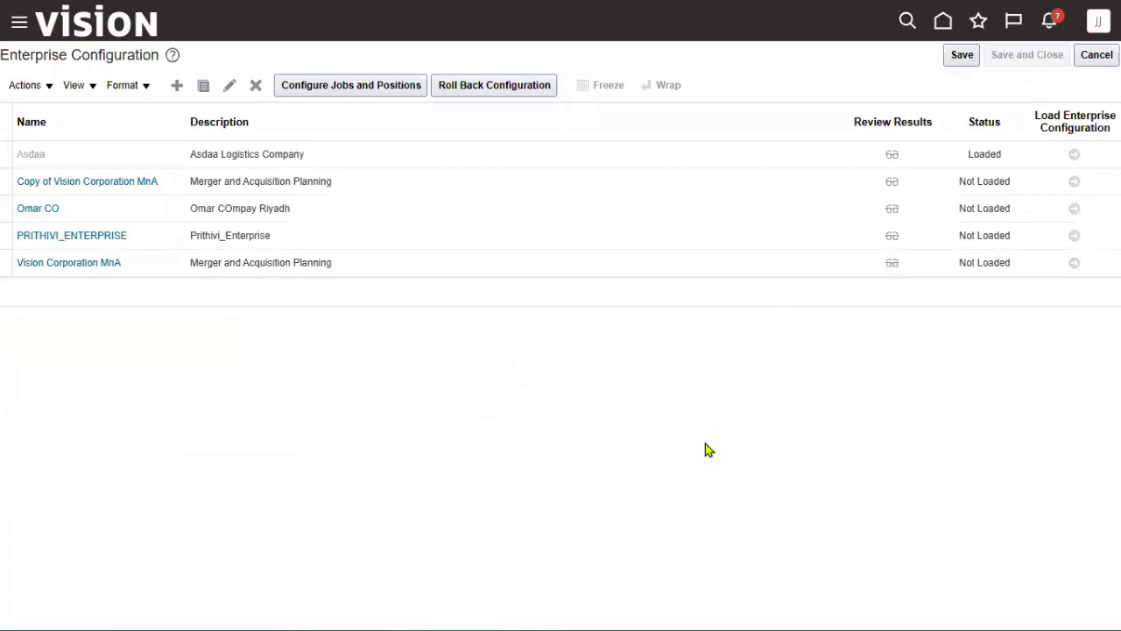